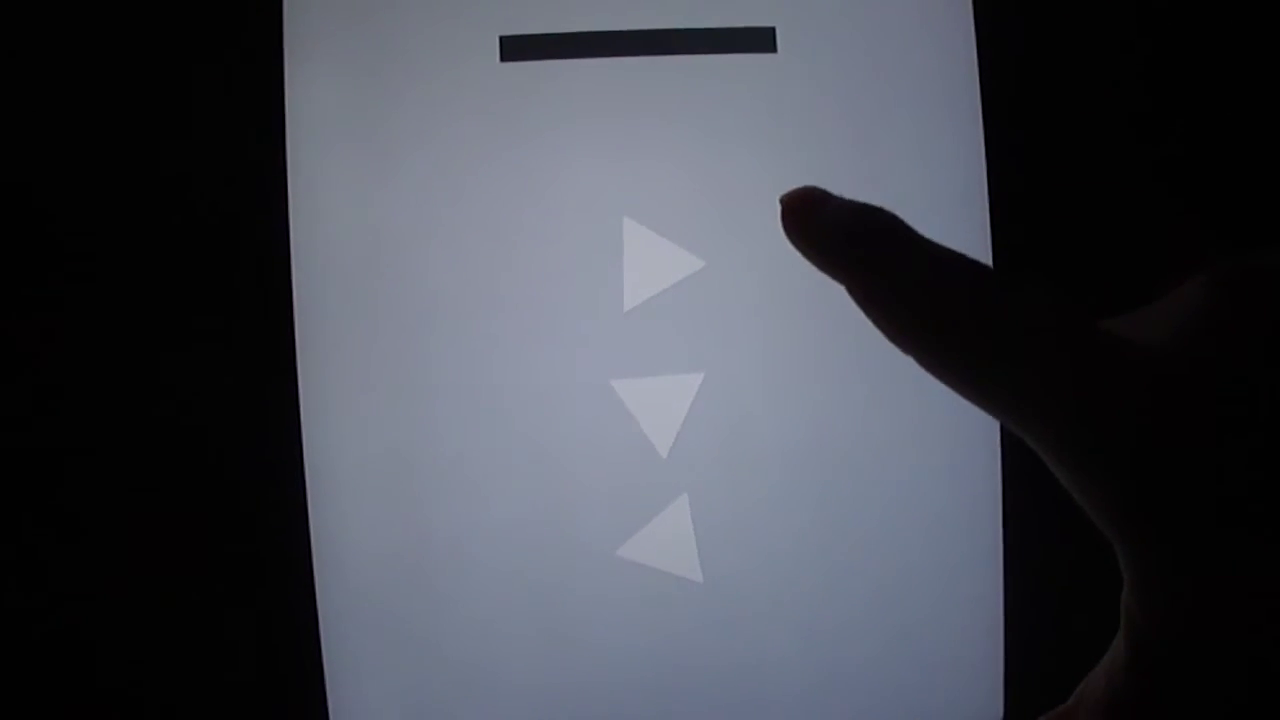
Drag from a dot right of the triangles down-left to aim and launch the ball.
{"action": "left_click_drag", "start_coordinate": [799, 228], "coordinate": [633, 442]}
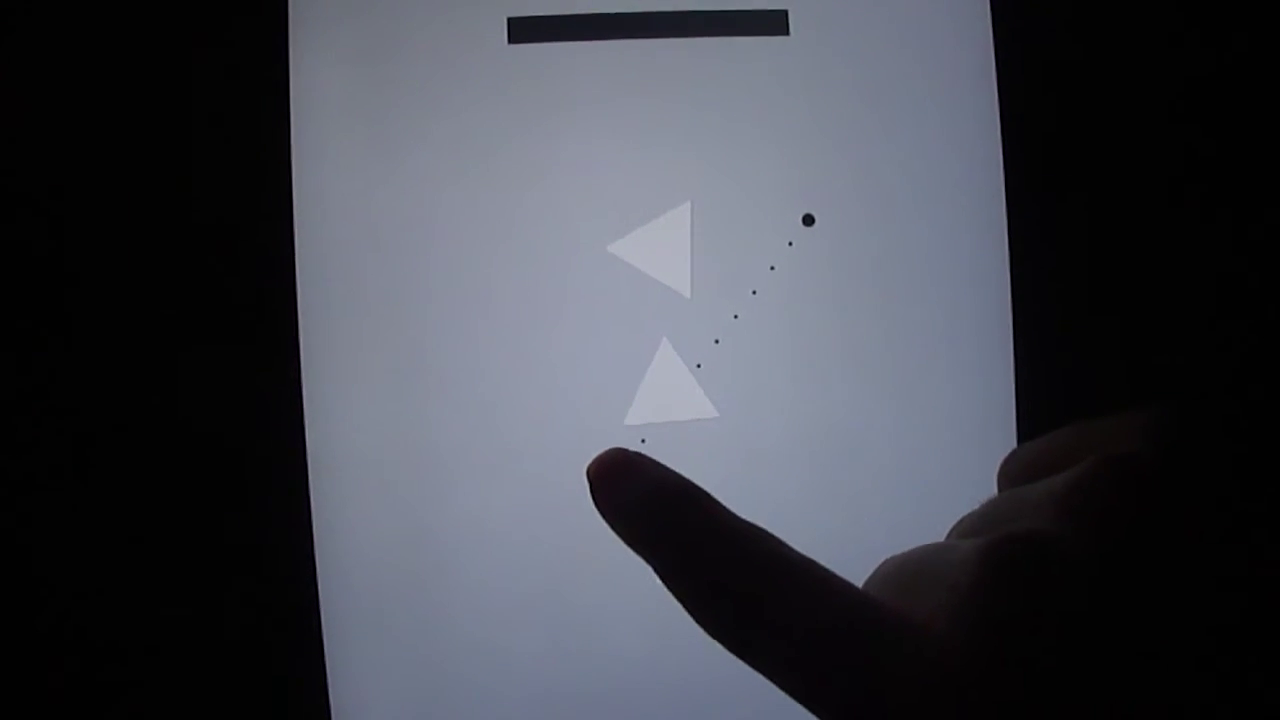